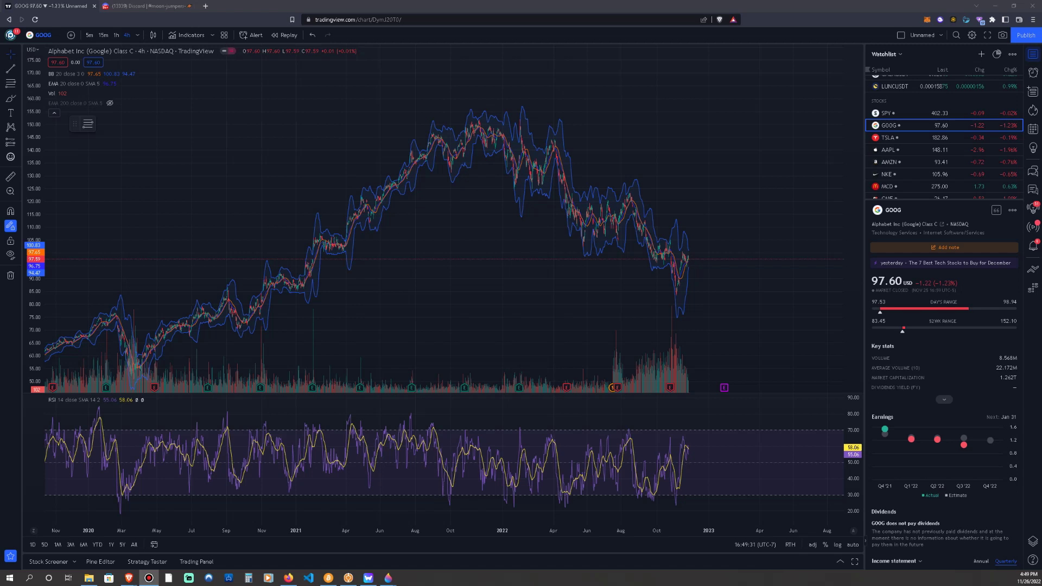
pyautogui.scroll(3, 611, 301)
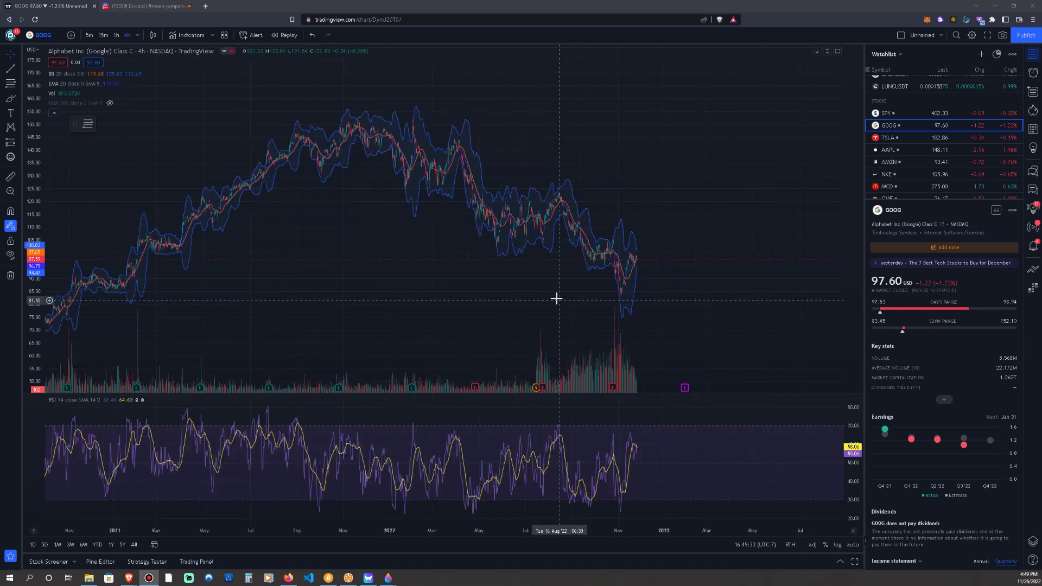
# Refit the GOOG price scale so the December 2021 to November 2022 decline to about 76 fits.
pyautogui.moveTo(34, 260); pyautogui.dragTo(35, 326)
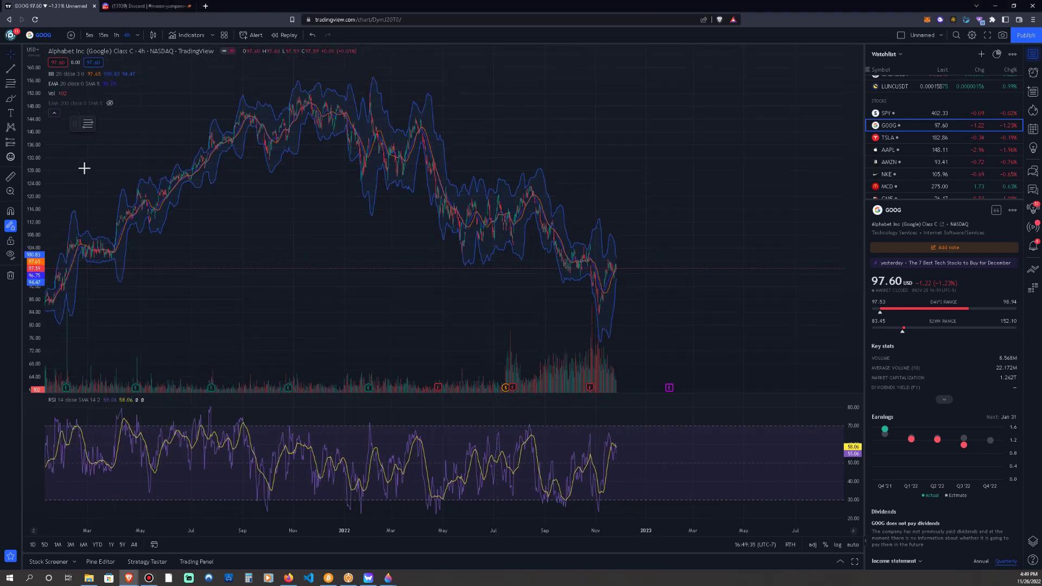
pyautogui.scroll(-3, 340, 322)
pyautogui.scroll(3, 456, 228)
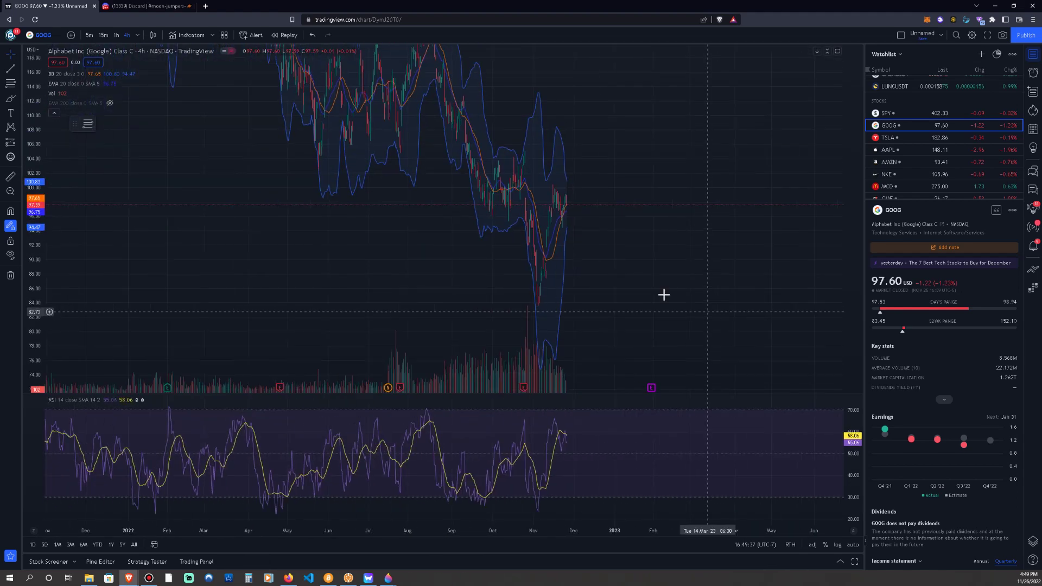
pyautogui.moveTo(34, 107); pyautogui.dragTo(34, 146)
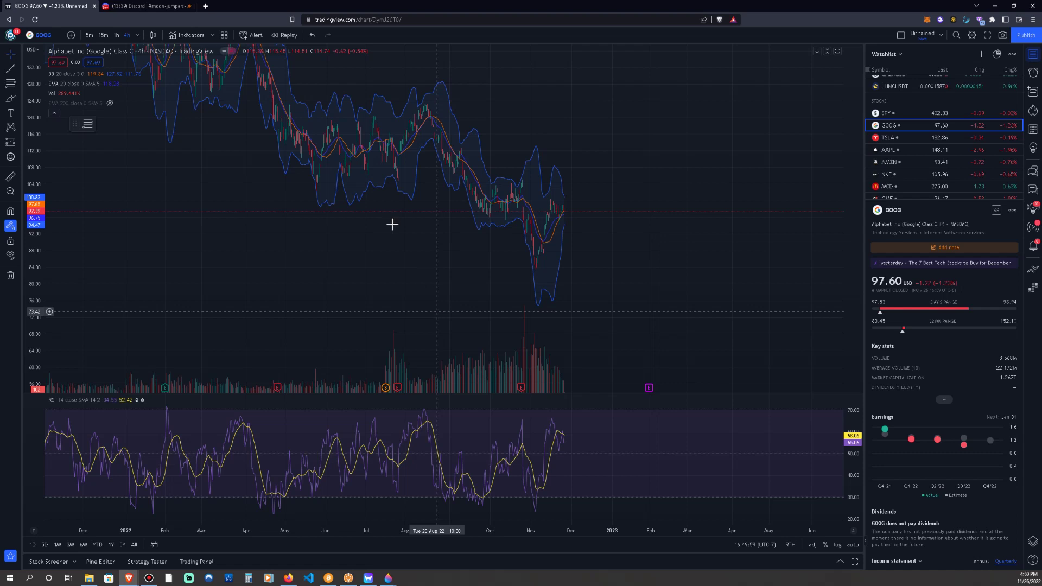
pyautogui.scroll(2, 537, 289)
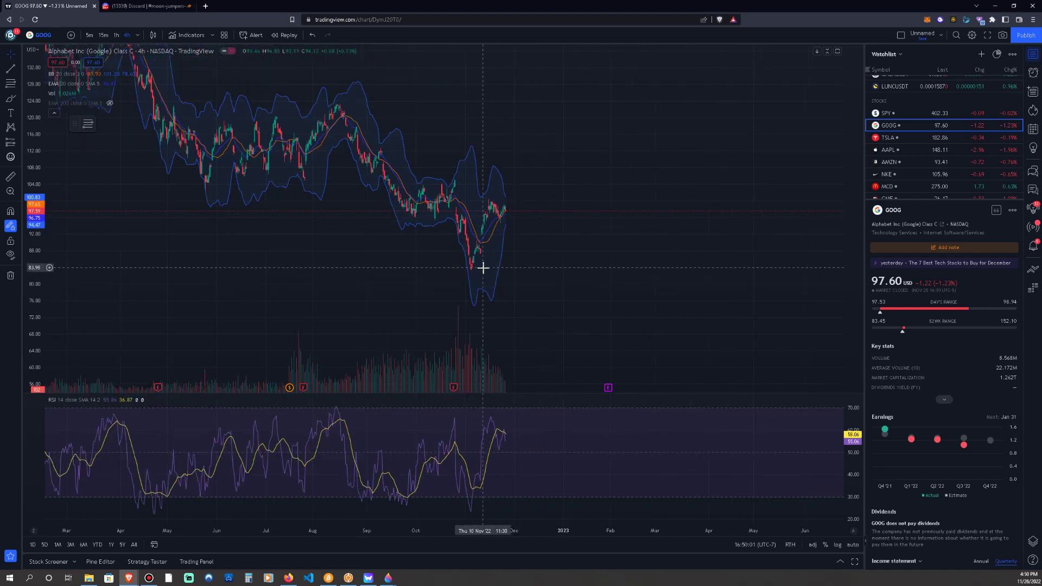